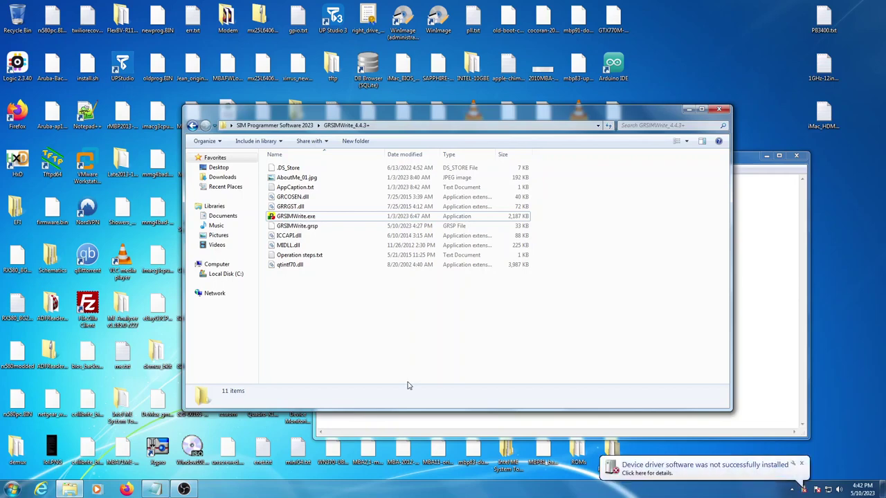
Dismiss the failed driver installation warning and launch GRSIMWrite.exe from Windows Explorer.
left_click(667, 465)
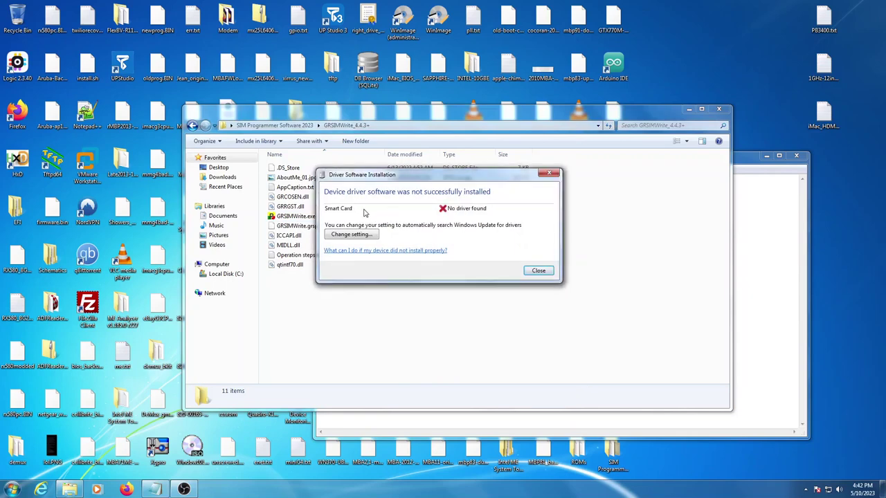
left_click(539, 271)
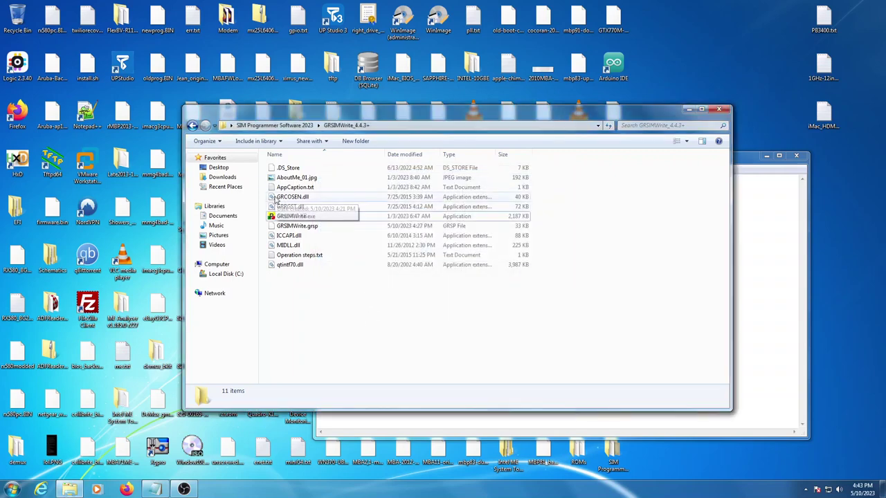
double_click(284, 217)
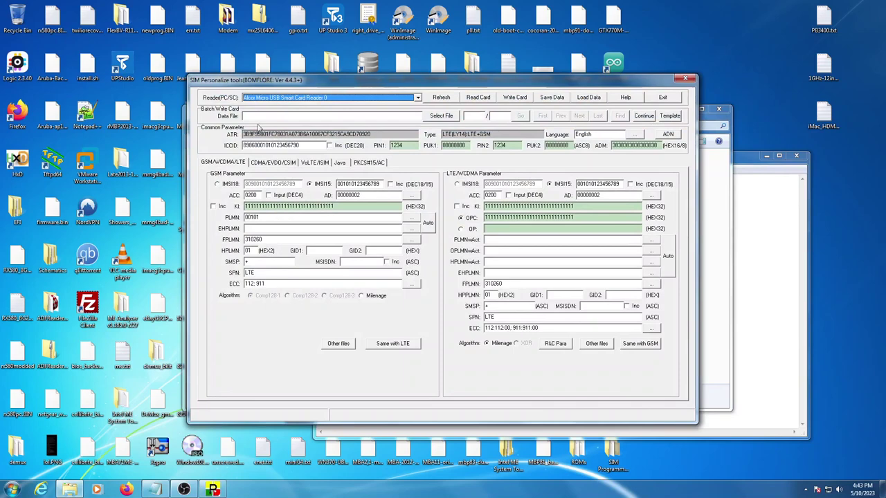
Read the SIM card through Alcor Micro USB Smart Card Reader 0 and confirm Read Card Success.
left_click(418, 97)
left_click(418, 105)
left_click(477, 99)
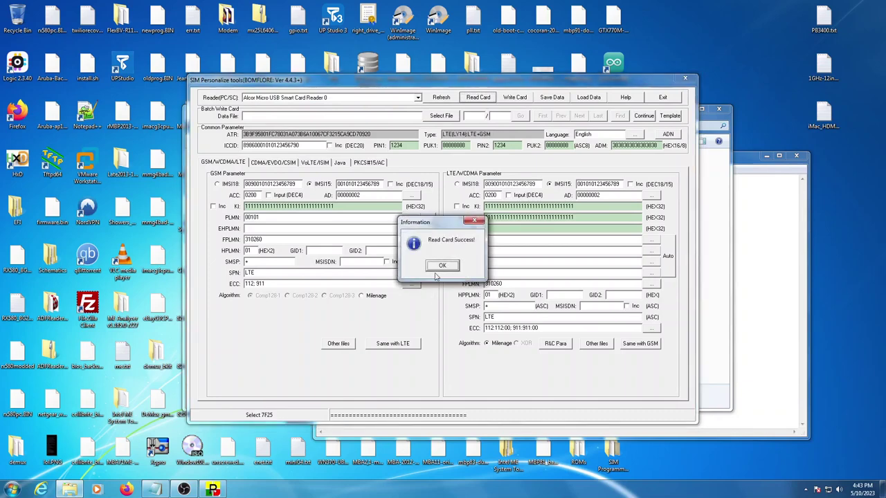
left_click(443, 267)
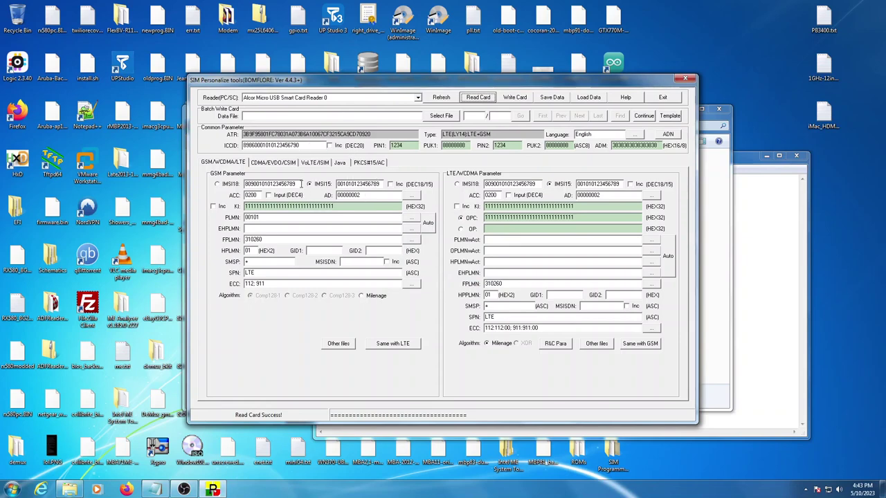
Arrange GRSIMWrite at the top left and the Notepad notes on the right, side by side.
left_click(788, 209)
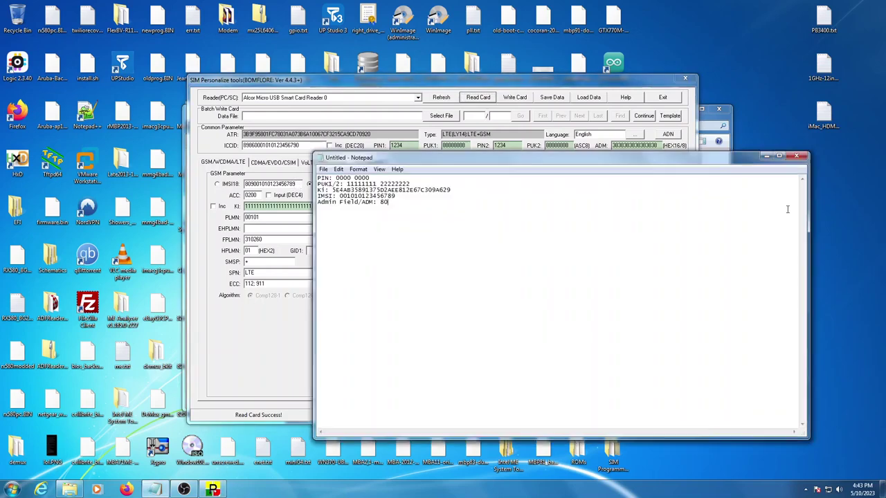
left_click_drag(443, 161, 524, 188)
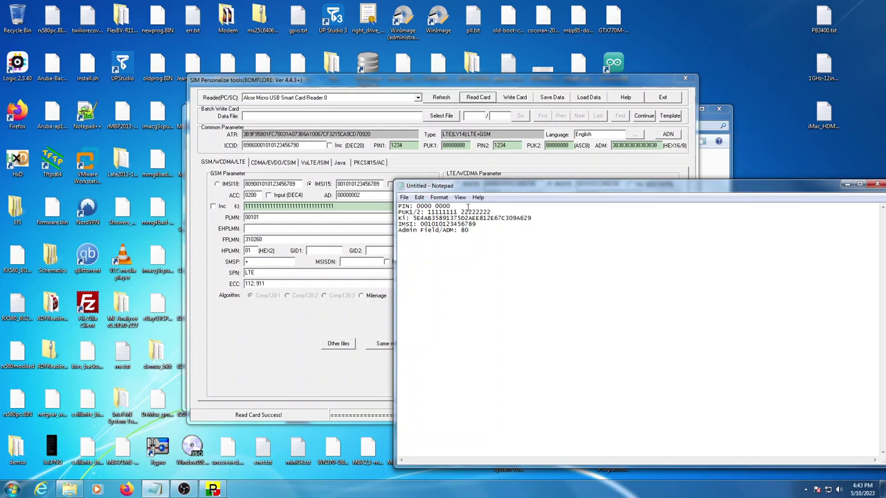
left_click_drag(474, 79, 362, 52)
left_click_drag(619, 187, 814, 188)
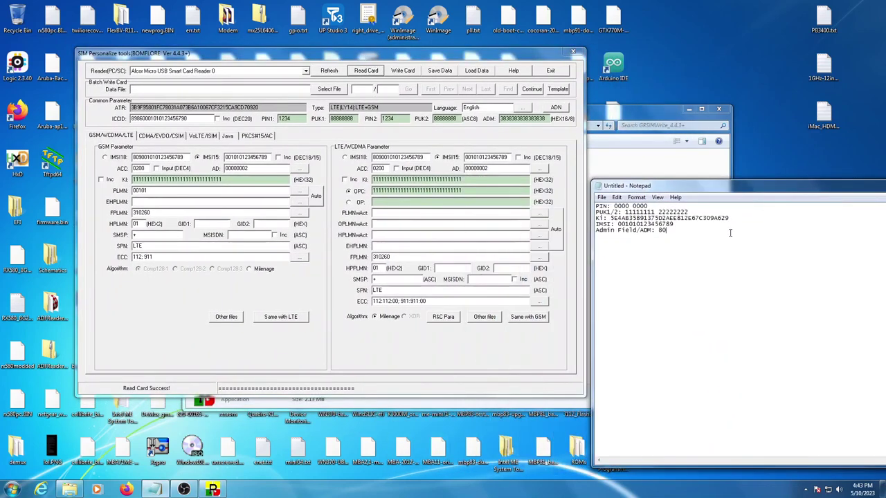
Copy the PIN from the notes into both the PIN1 and PIN2 fields.
left_click(301, 131)
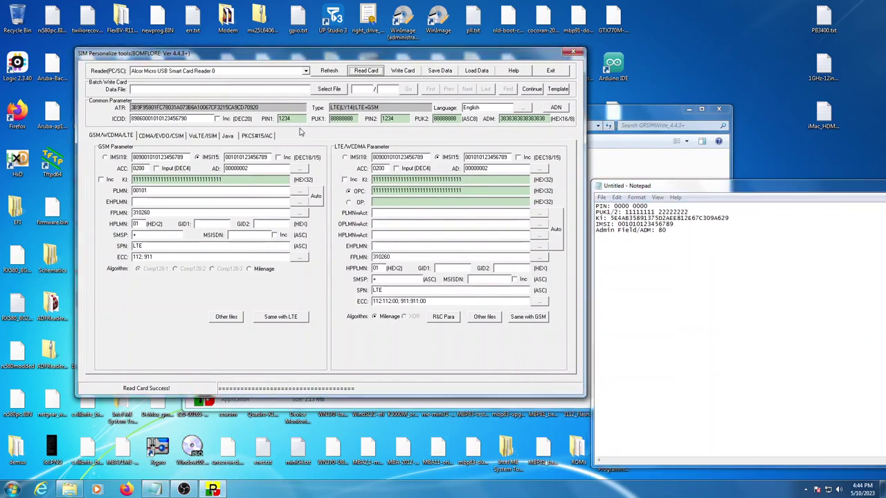
left_click(612, 211)
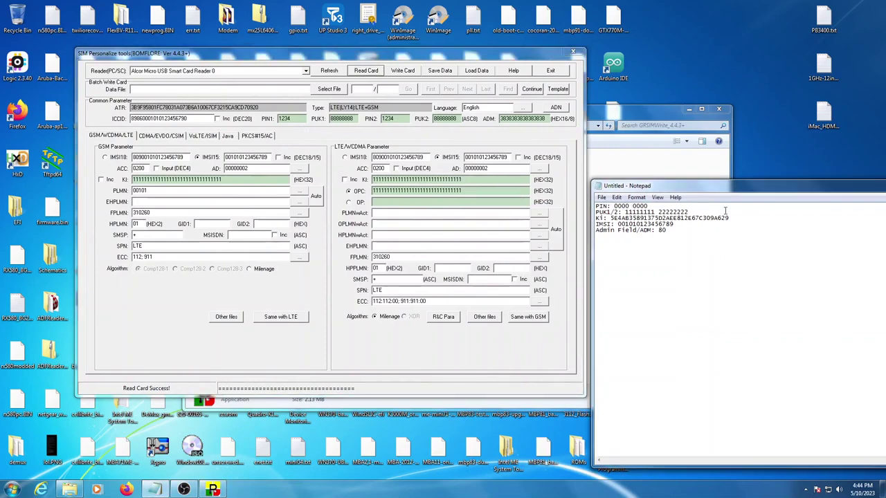
left_click(280, 119)
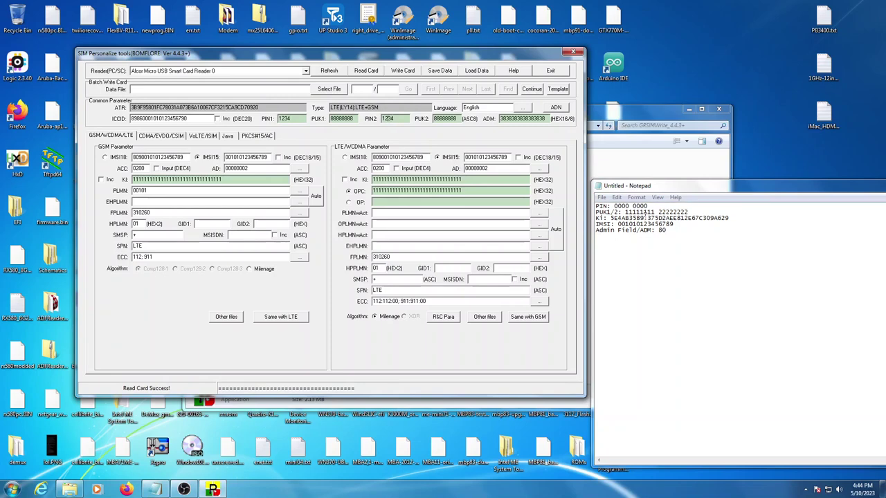
left_click_drag(614, 207, 625, 206)
right_click(626, 207)
left_click(645, 238)
left_click_drag(278, 118, 291, 118)
right_click(311, 120)
left_click(324, 159)
left_click_drag(381, 118, 394, 119)
right_click(399, 119)
left_click(426, 158)
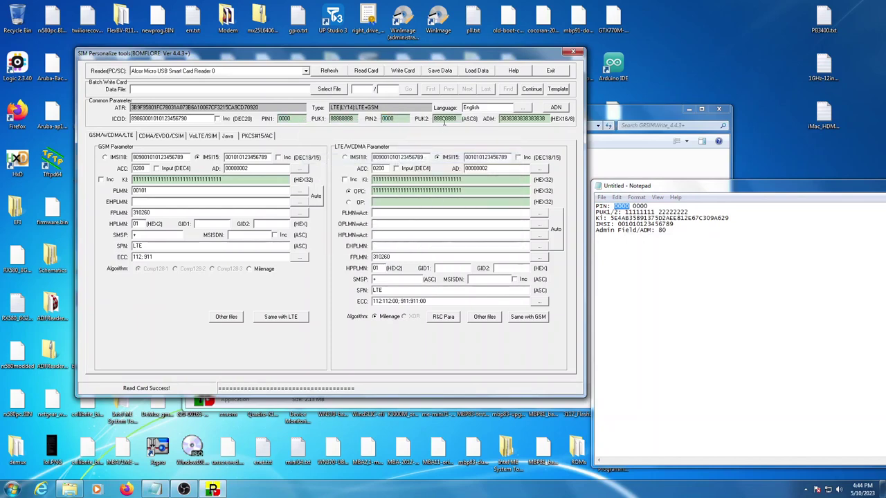
Replace PUK1 with the first PUK value copied from the notes.
left_click(614, 211)
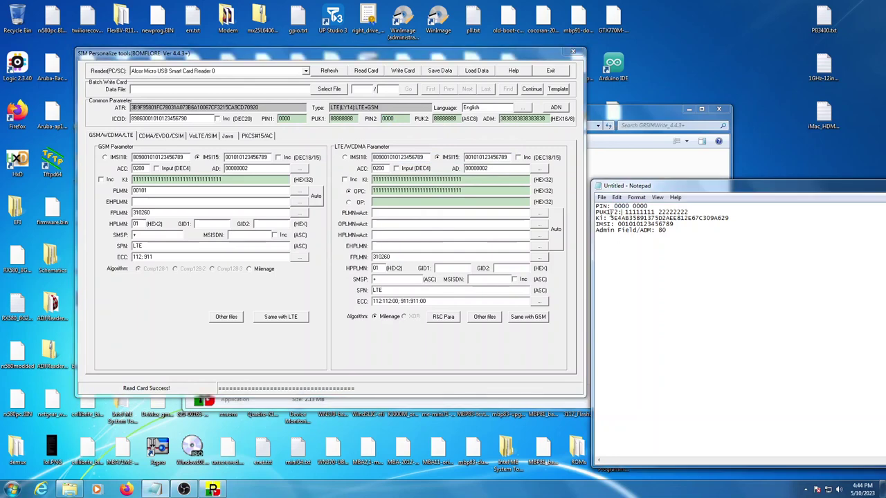
left_click_drag(330, 119, 340, 120)
left_click_drag(626, 212, 655, 213)
right_click(649, 213)
left_click(671, 243)
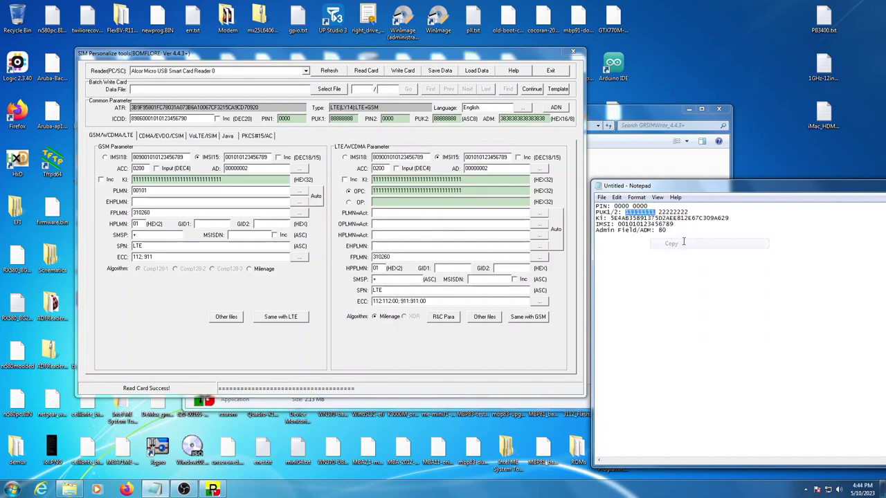
double_click(342, 119)
right_click(348, 122)
left_click(374, 162)
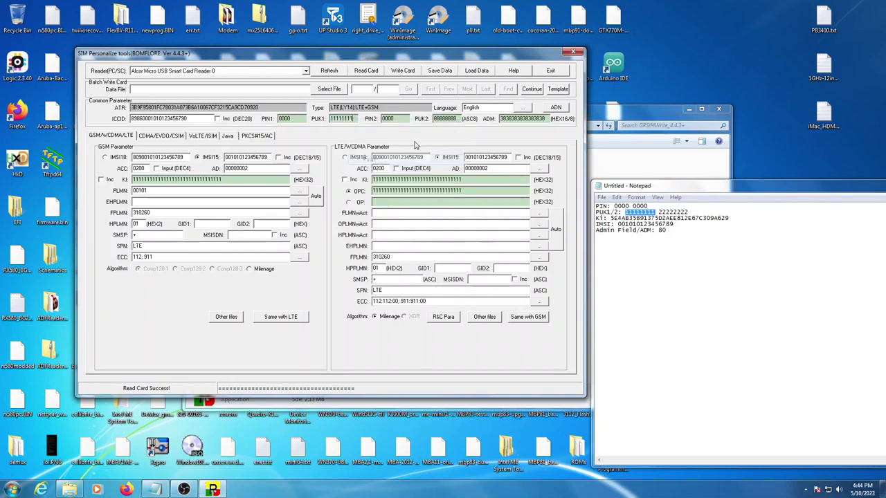
Replace PUK2 with the second PUK value copied from the notes.
left_click_drag(658, 212, 687, 212)
right_click(684, 214)
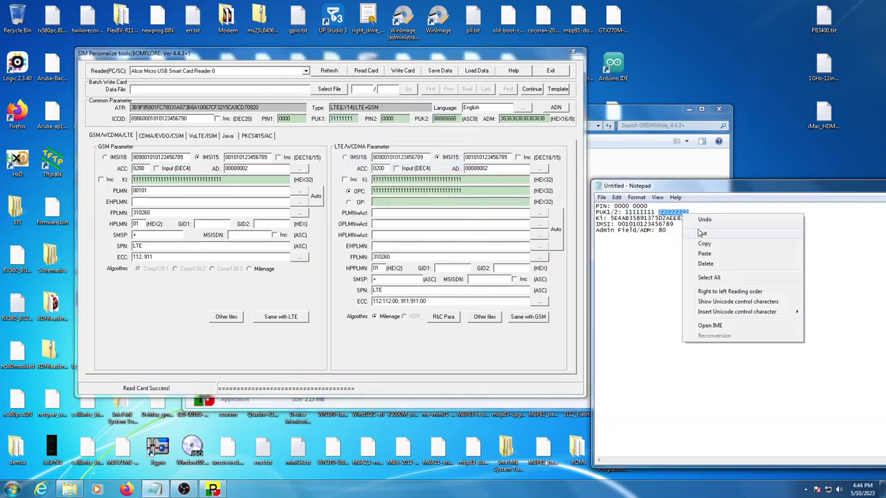
left_click(704, 243)
double_click(443, 119)
right_click(446, 119)
left_click(466, 157)
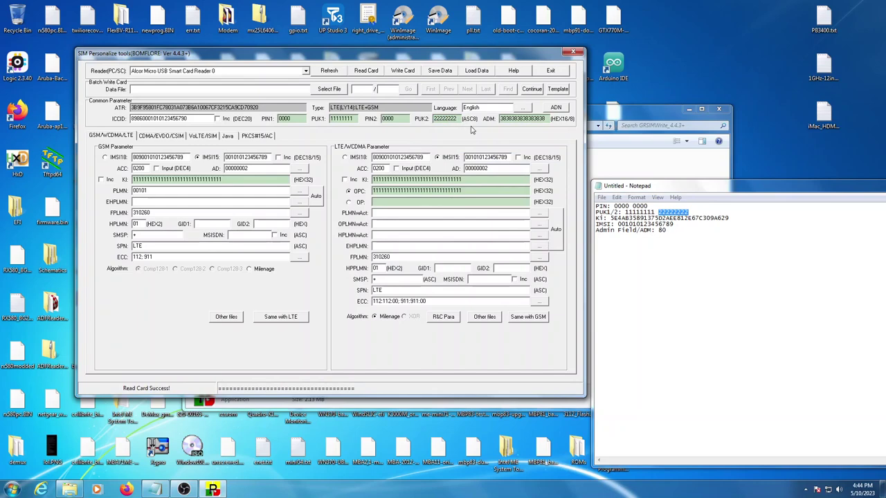
double_click(501, 118)
Replace the ADM field with the notes' ADM value padded with leading zeros.
left_click(658, 237)
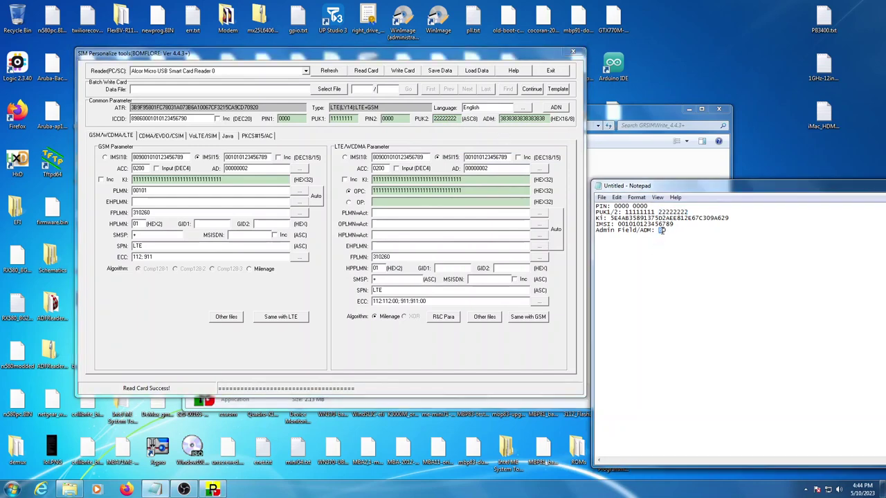
left_click(546, 120)
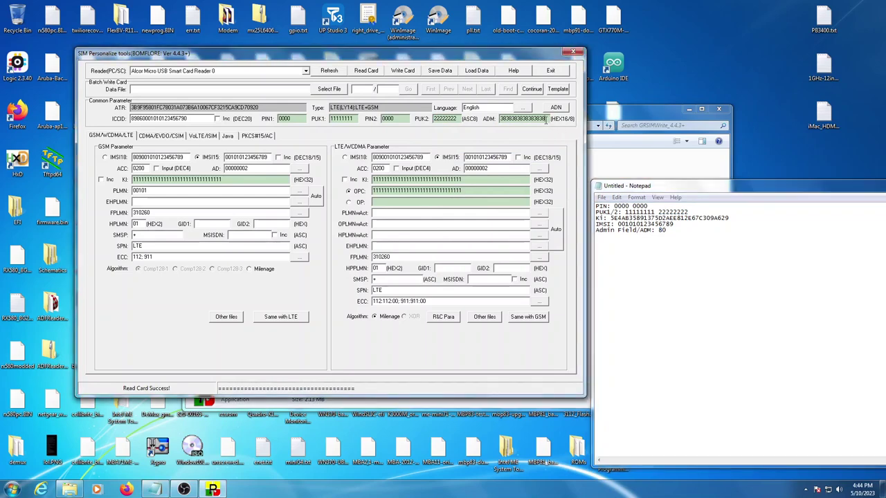
left_click_drag(546, 120, 488, 118)
left_click(663, 238)
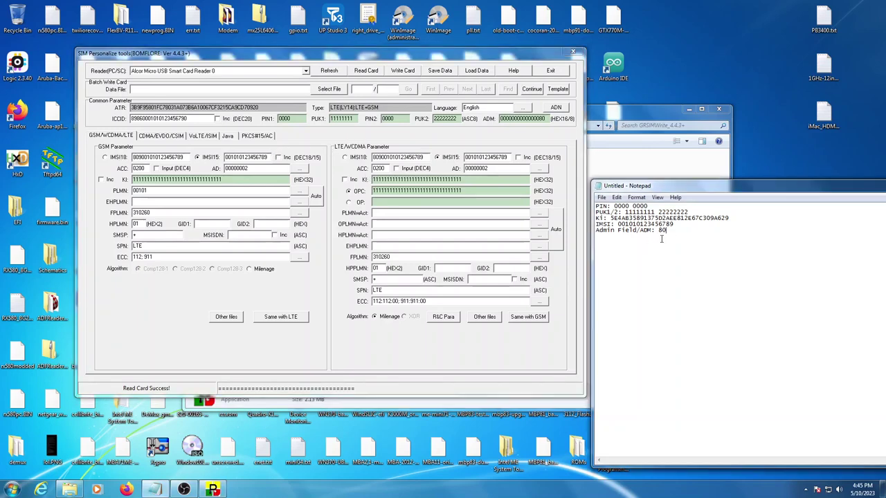
Paste the IMSI from the notes into both the LTE and GSM IMSI15 fields.
left_click_drag(618, 225, 671, 225)
right_click(666, 221)
left_click(692, 254)
left_click(663, 239)
left_click(484, 157)
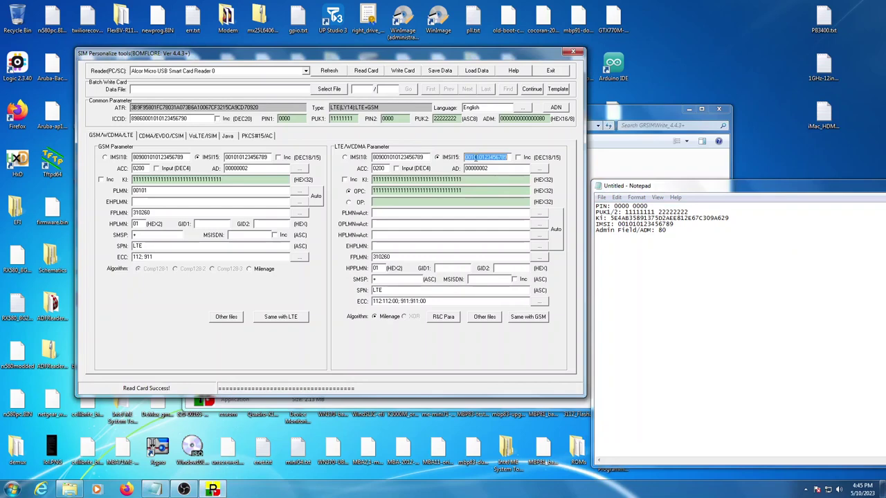
double_click(484, 157)
right_click(486, 158)
left_click(495, 198)
double_click(249, 157)
right_click(263, 157)
left_click(299, 197)
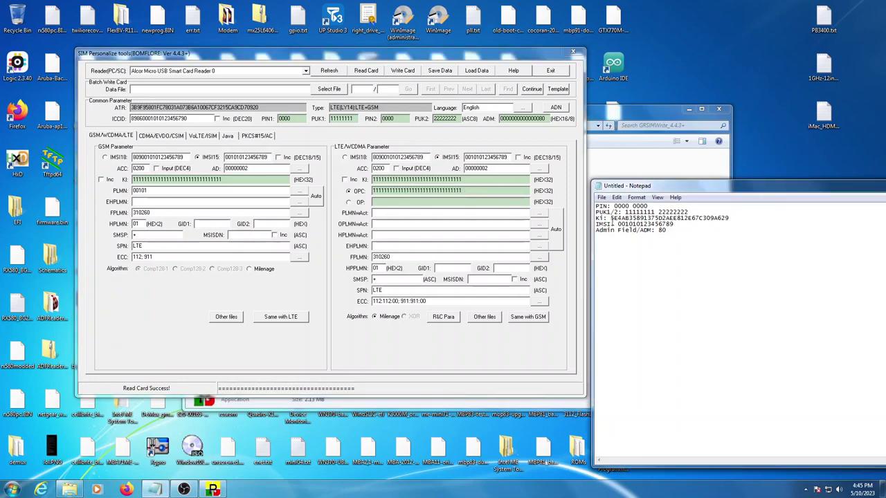
Copy the Ki from the notes into the LTE Ki field.
left_click_drag(610, 219, 730, 219)
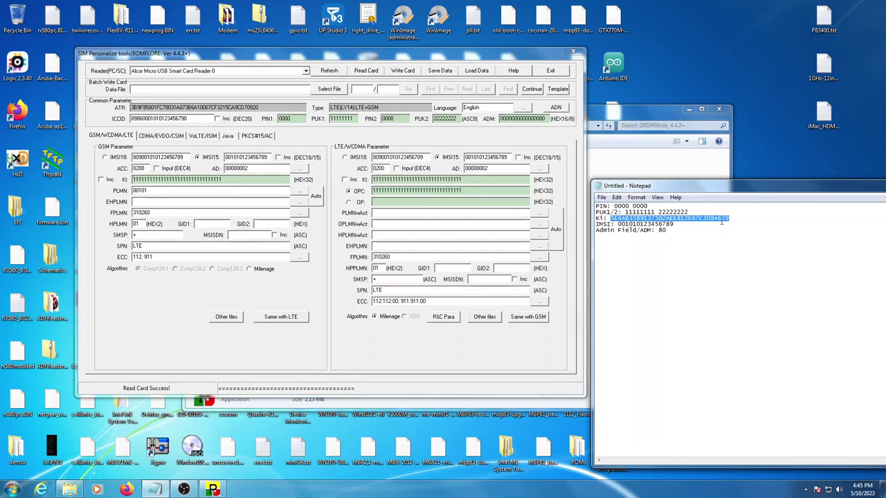
right_click(721, 221)
left_click(735, 250)
left_click(716, 218)
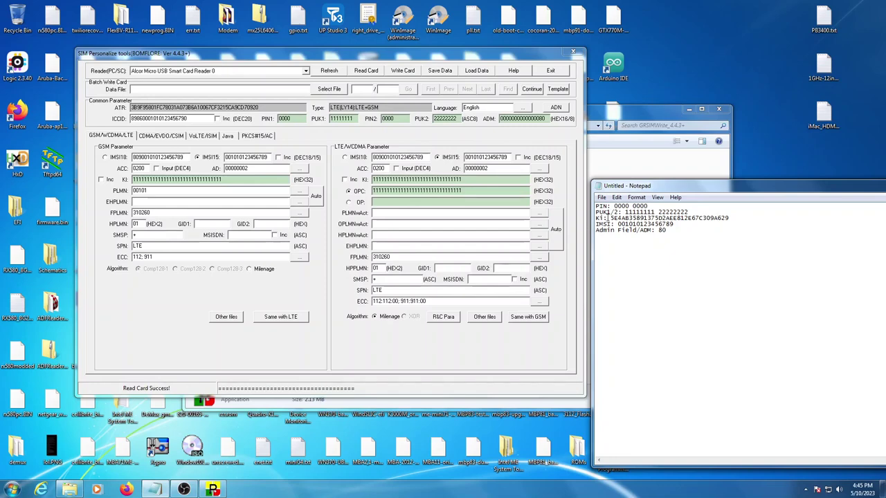
left_click_drag(611, 219, 729, 218)
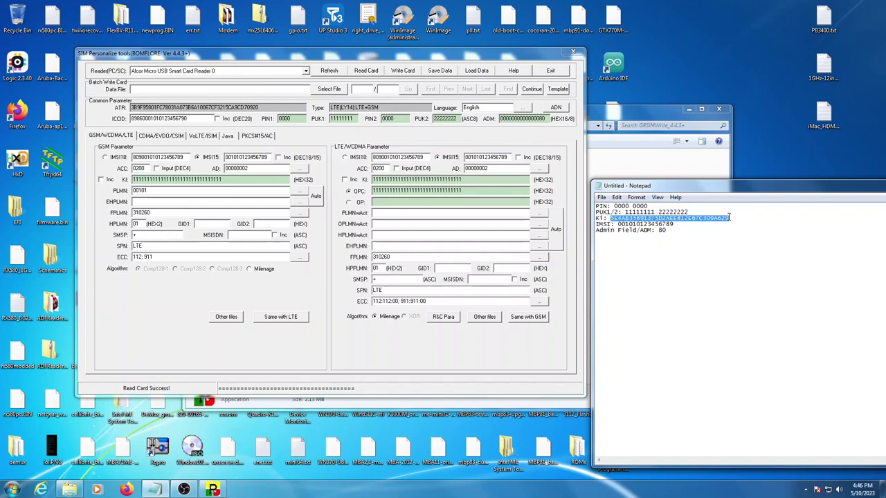
right_click(718, 219)
left_click(736, 248)
left_click(596, 217)
double_click(446, 179)
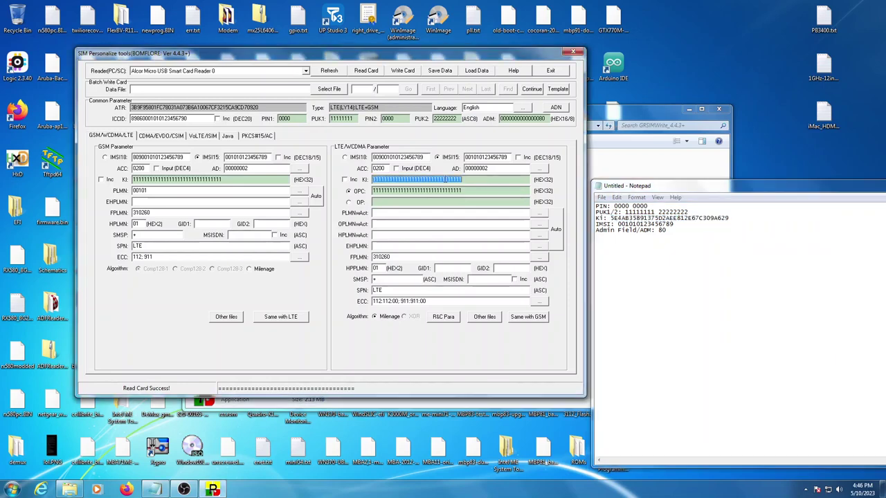
right_click(446, 179)
left_click(471, 223)
Paste the same Ki value into the GSM Ki field.
double_click(435, 190)
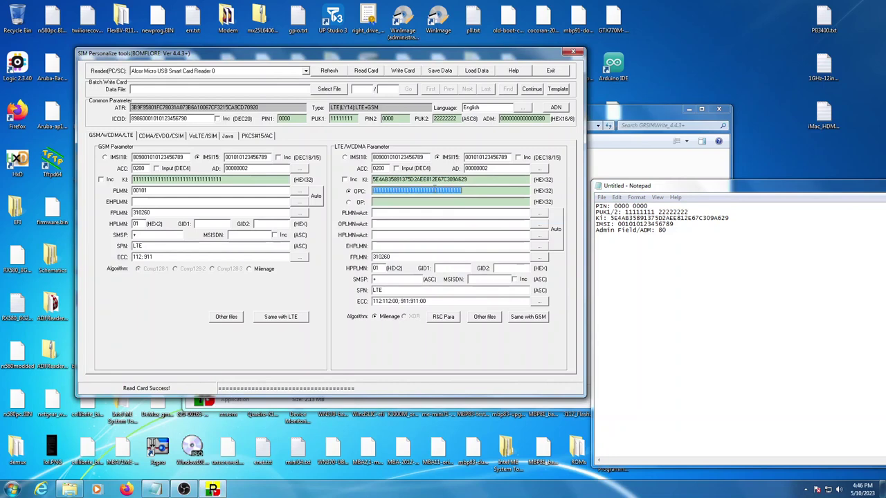
left_click(401, 179)
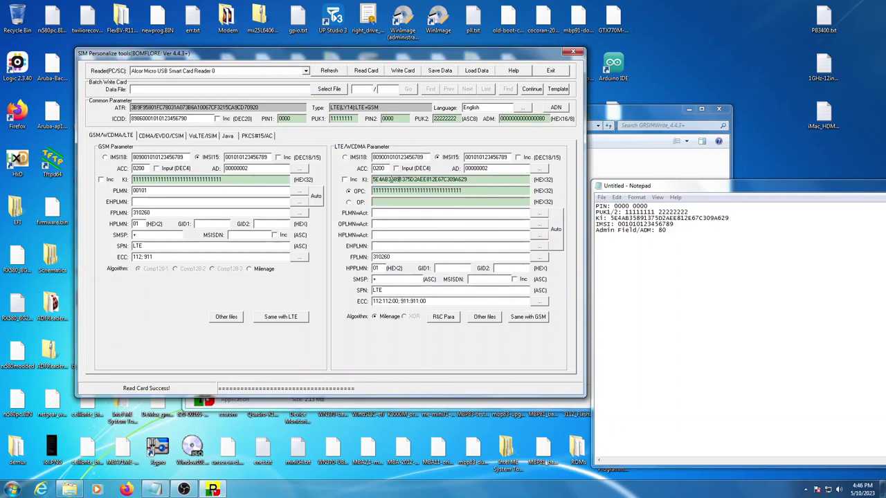
double_click(212, 179)
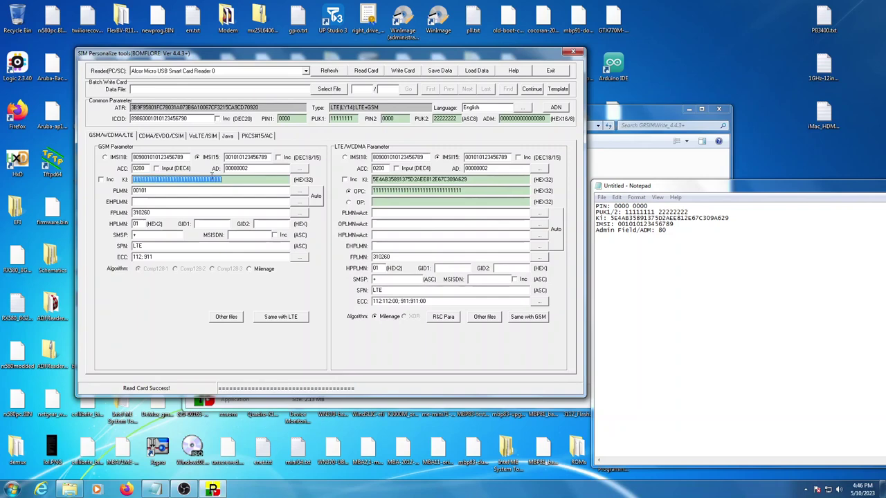
right_click(212, 179)
left_click(229, 216)
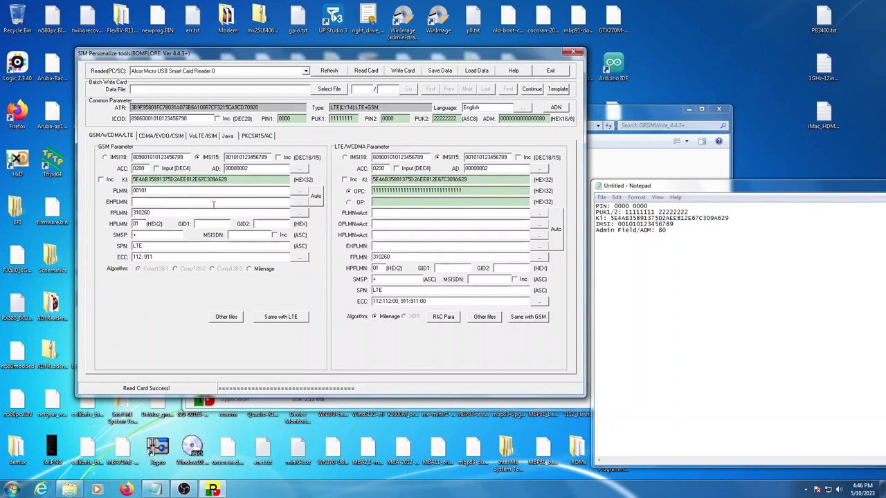
Auto-fill the GSM EHPLMN as 00101 and copy it to LTE with 'Same with GSM'.
left_click(293, 196)
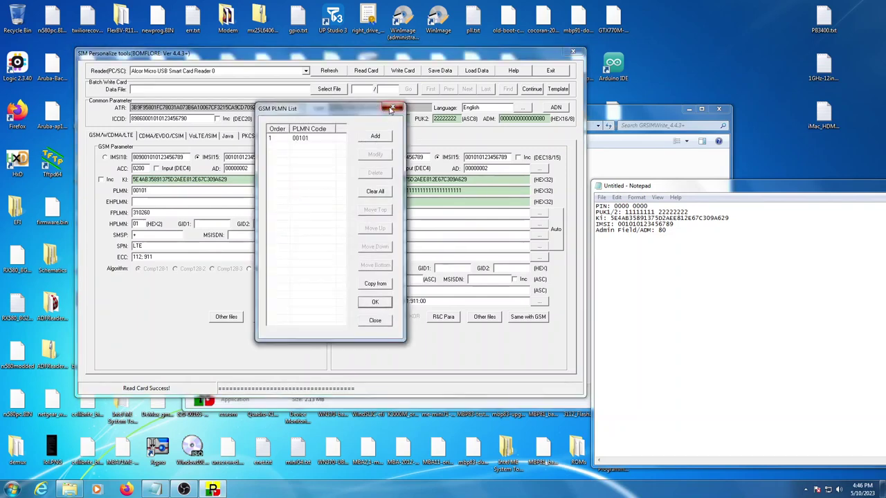
left_click(391, 108)
left_click(314, 198)
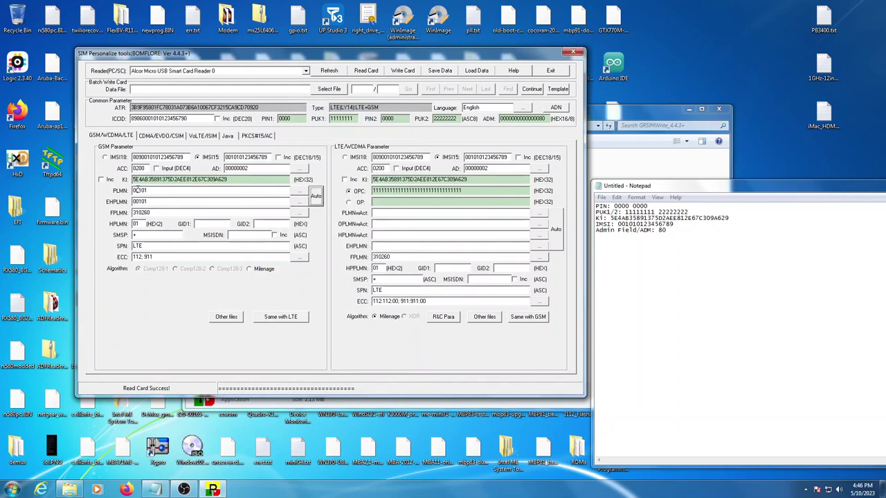
left_click(155, 200)
left_click(617, 225)
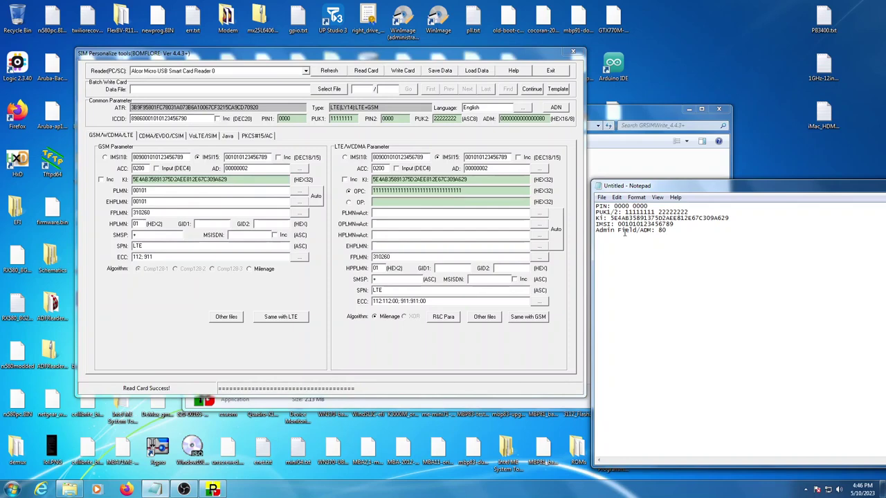
left_click(174, 297)
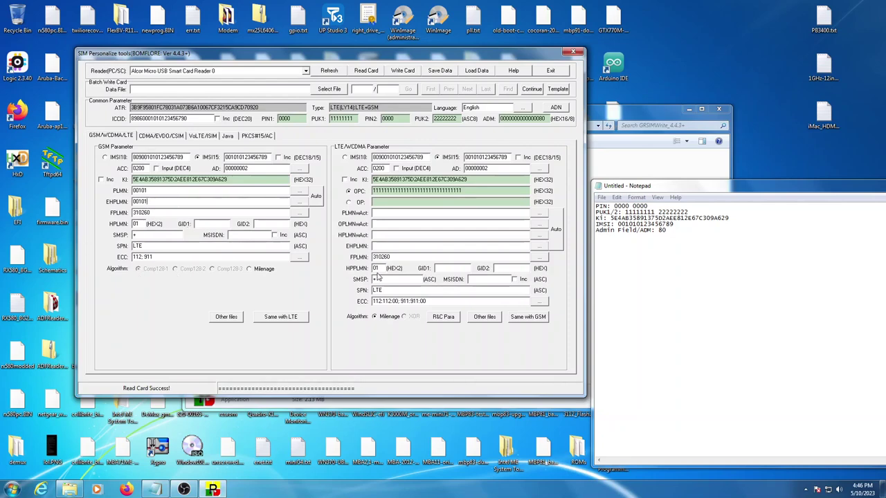
left_click(520, 321)
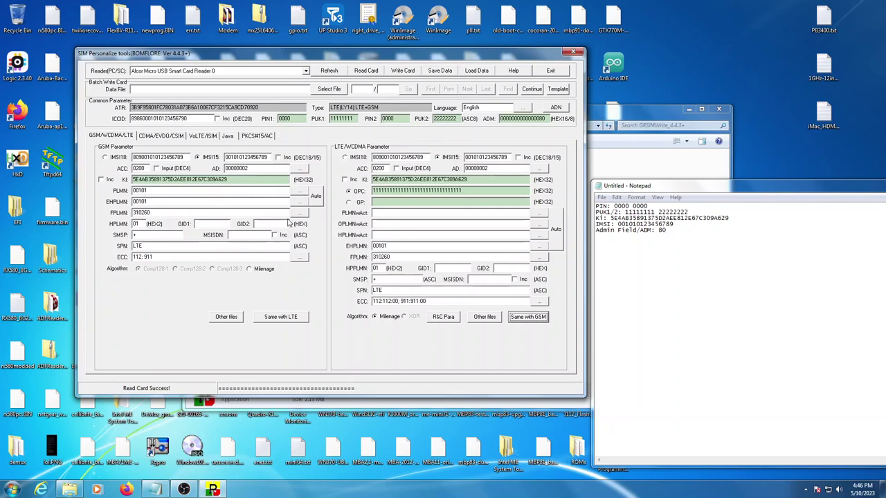
Write the configured values to the SIM card and confirm Write Card Success.
left_click(401, 71)
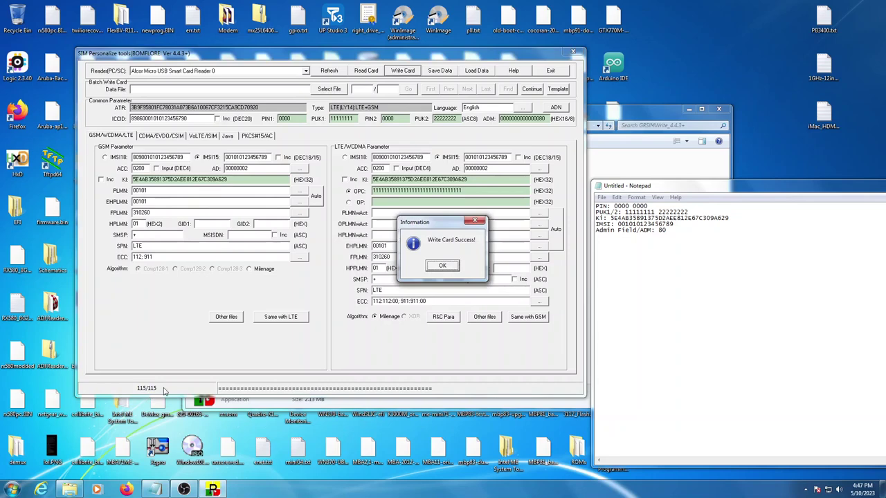
left_click(442, 267)
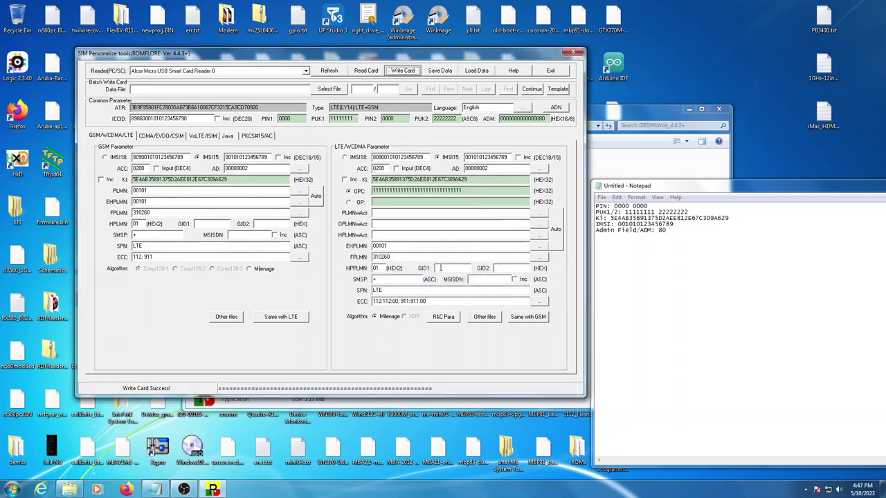
left_click(194, 118)
Replace the last digit of the ICCID value with 90.
left_click_drag(131, 118, 189, 119)
left_click(188, 119)
left_click_drag(132, 119, 181, 119)
left_click(205, 119)
left_click_drag(202, 119, 128, 119)
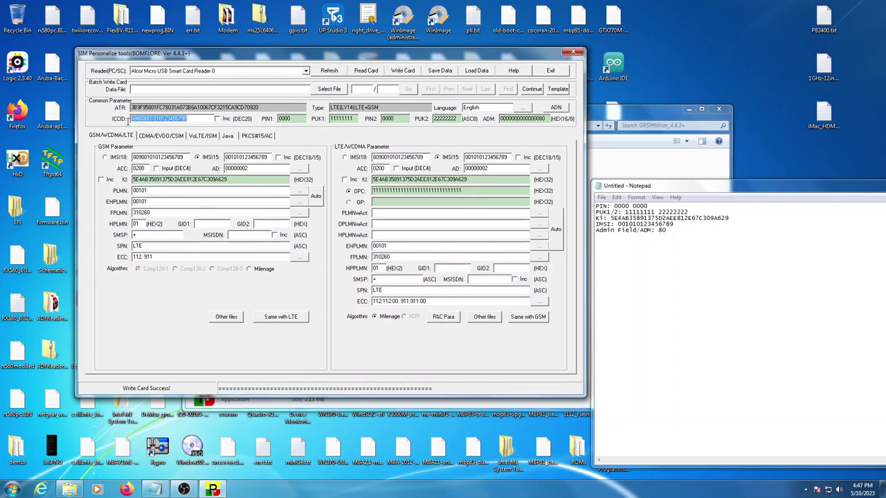
left_click(130, 118)
left_click(185, 118)
key("BackSpace")
type("90")
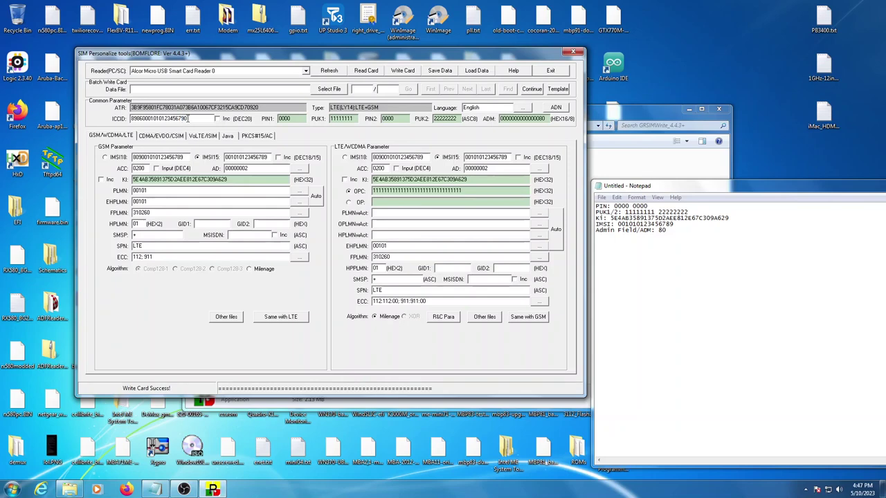
left_click(134, 119)
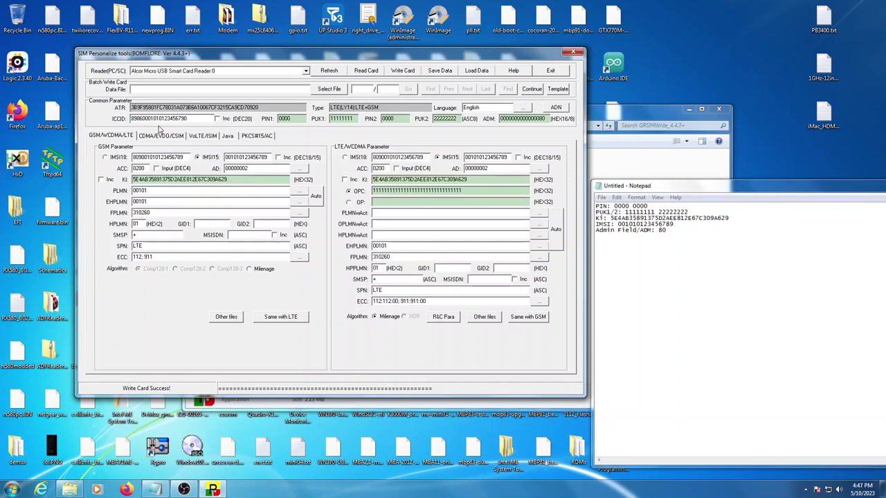